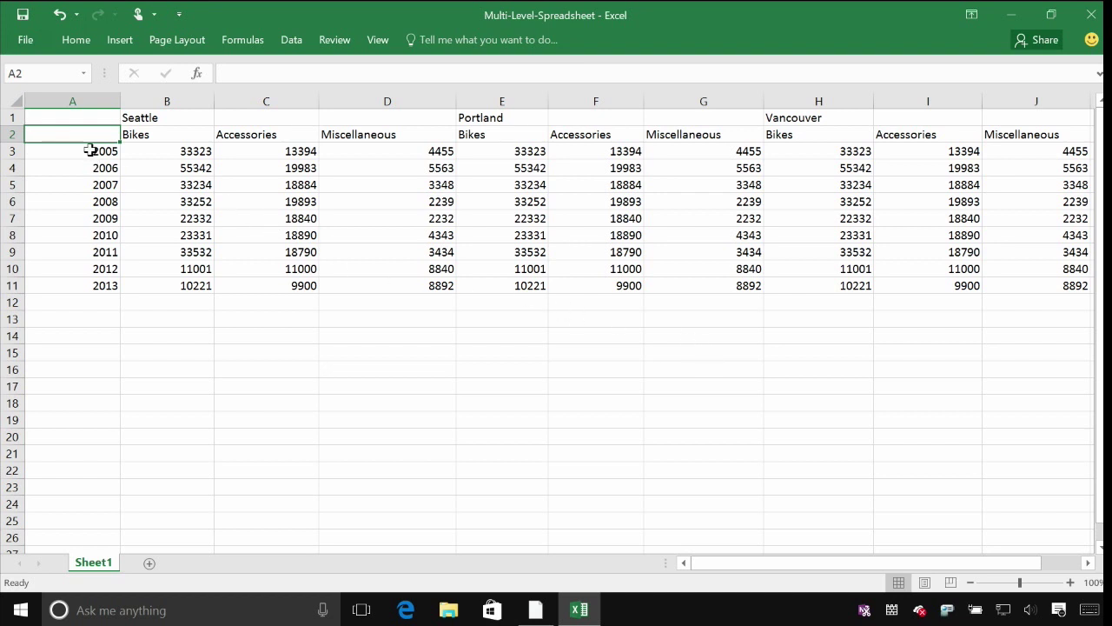
- Review the Excel sheet's layout: year labels, city and category header rows, and sales values
{"action": "left_click_drag", "start_coordinate": [91, 149], "coordinate": [94, 280]}
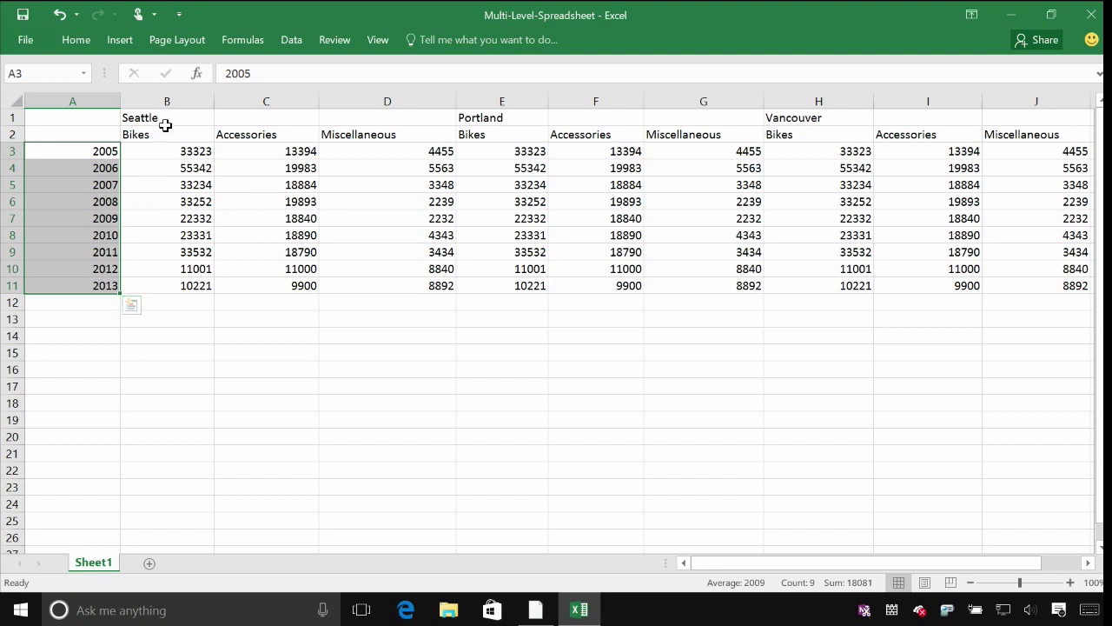
{"action": "left_click_drag", "start_coordinate": [164, 117], "coordinate": [1037, 137]}
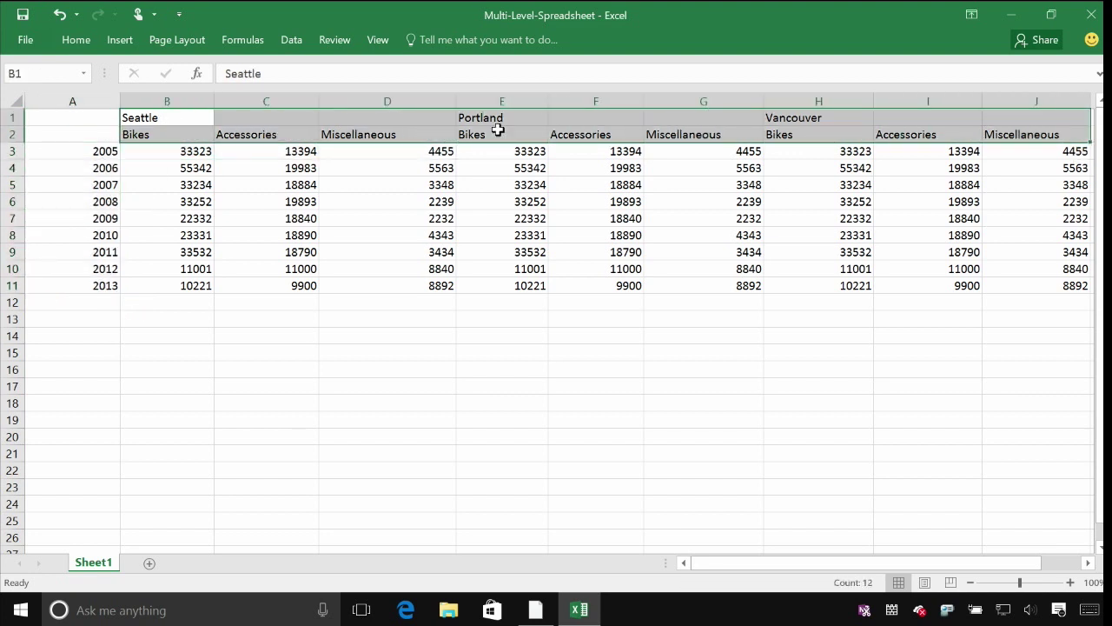
{"action": "left_click", "coordinate": [177, 124]}
{"action": "left_click", "coordinate": [537, 127]}
{"action": "left_click", "coordinate": [160, 133]}
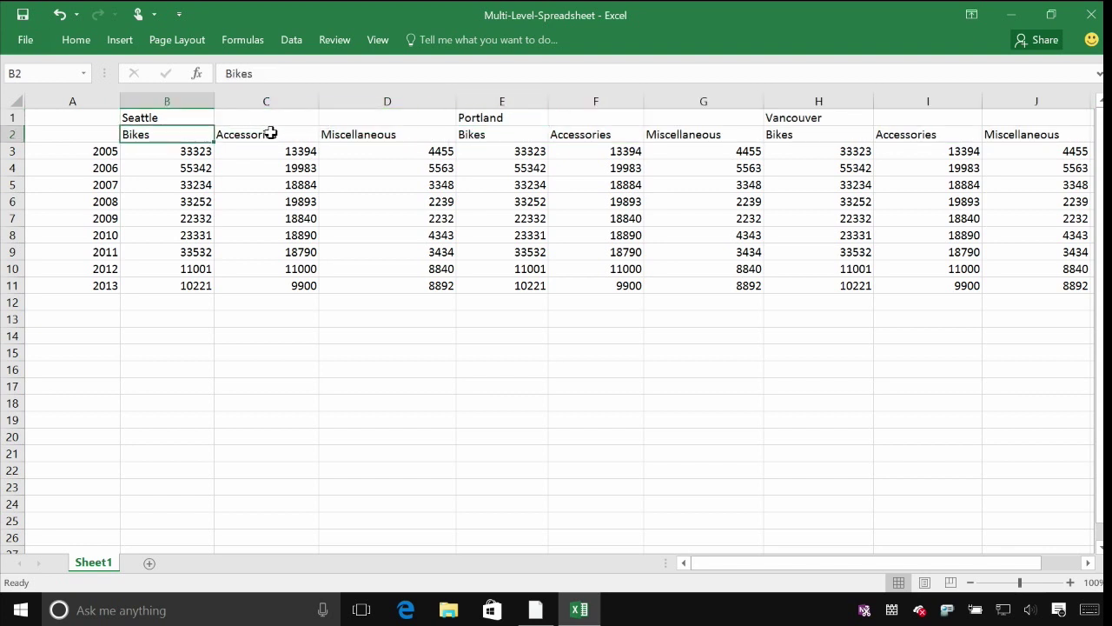
{"action": "left_click", "coordinate": [271, 134]}
{"action": "left_click", "coordinate": [355, 132]}
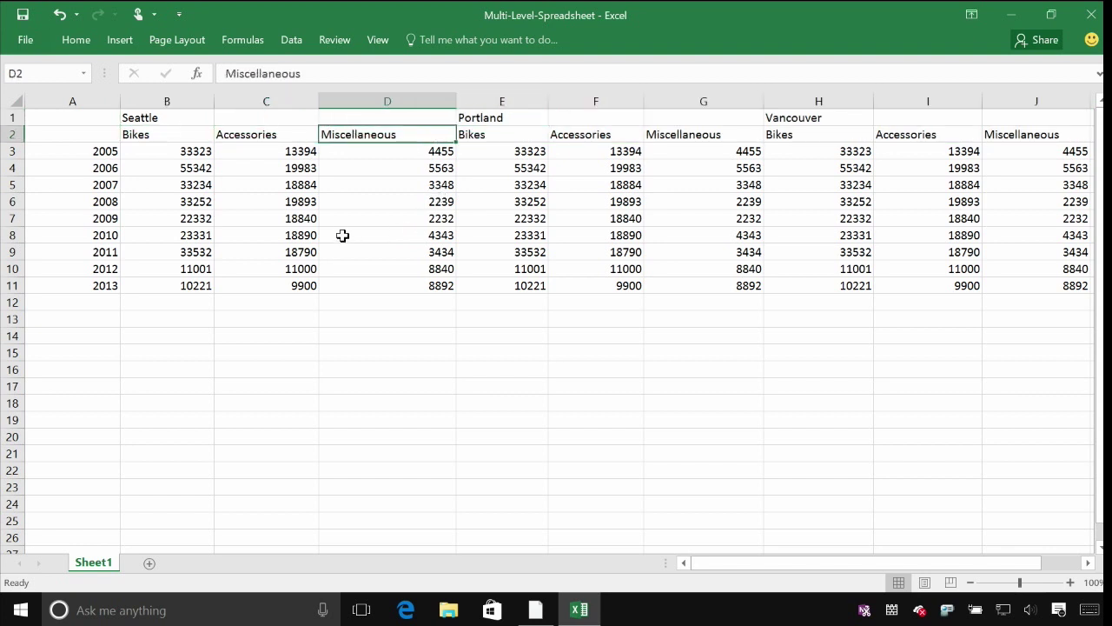
{"action": "mouse_move", "coordinate": [193, 155]}
{"action": "left_mouse_down"}
{"action": "mouse_move", "coordinate": [585, 239]}
{"action": "mouse_move", "coordinate": [596, 286]}
{"action": "left_mouse_up"}
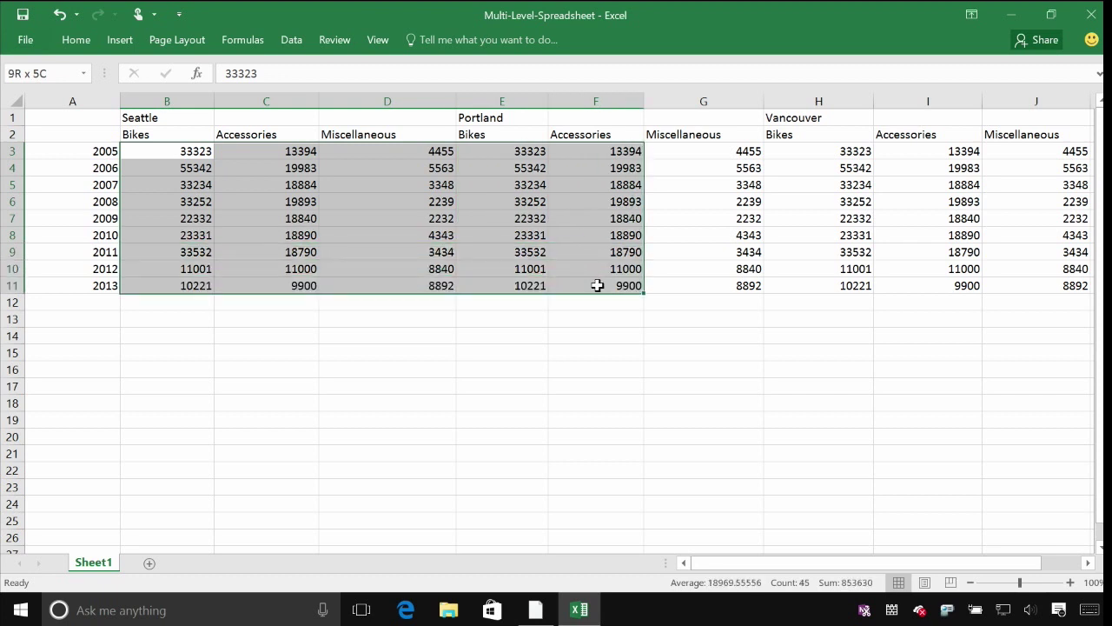
{"action": "left_click", "coordinate": [402, 231]}
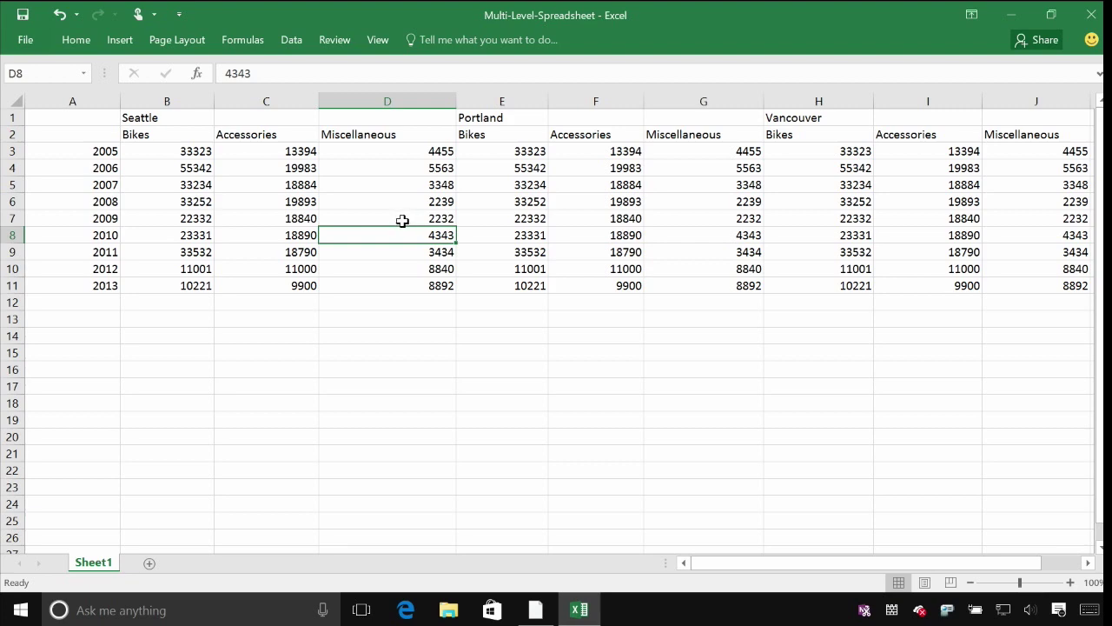
- Import Sheet1 of Multi-Level-Spreadsheet.xlsx from Excel and open it for editing
{"action": "left_click", "coordinate": [550, 619]}
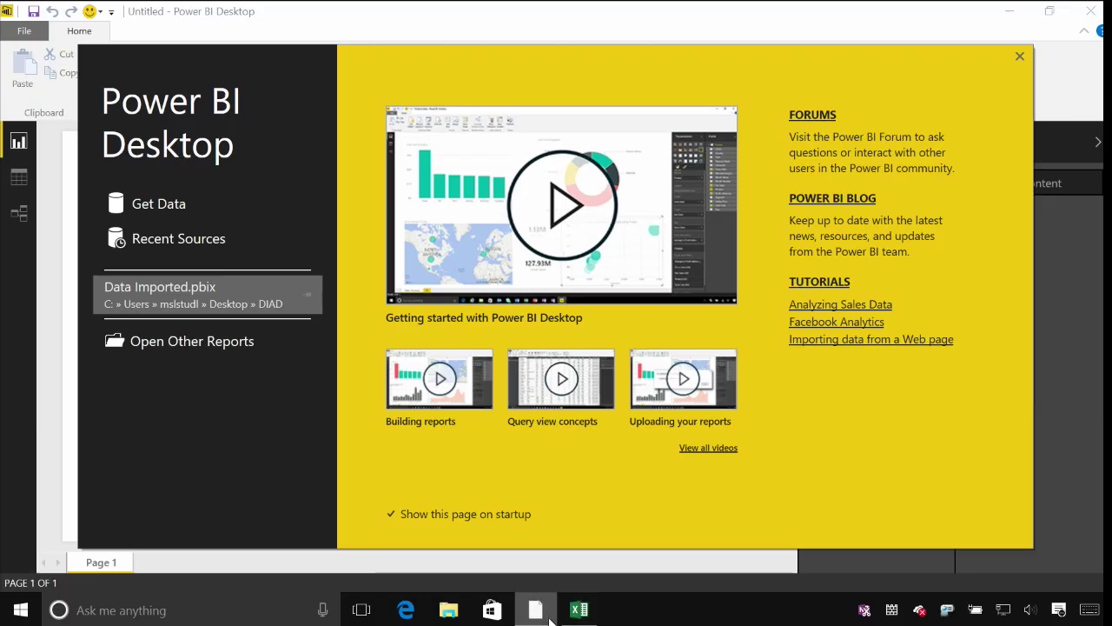
{"action": "left_click", "coordinate": [168, 217]}
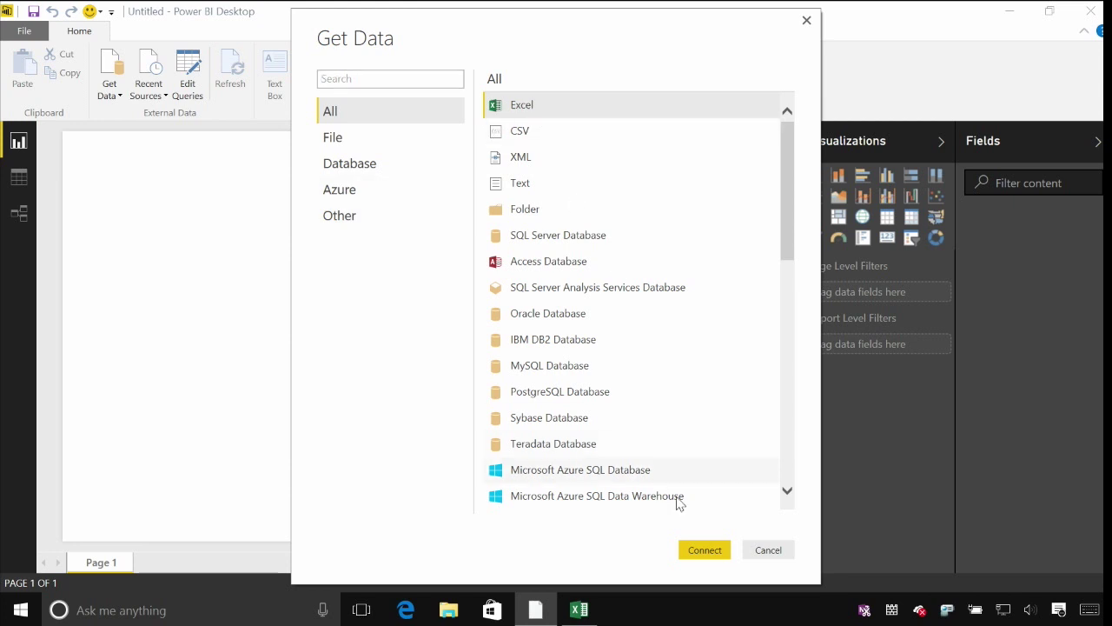
{"action": "left_click", "coordinate": [703, 552]}
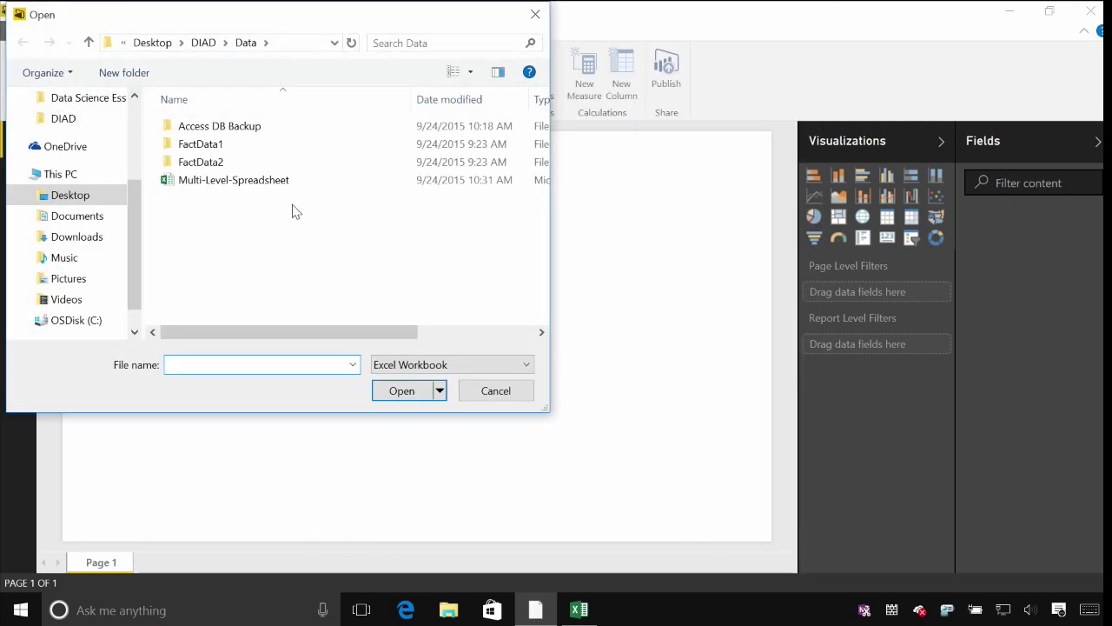
{"action": "left_click", "coordinate": [202, 180]}
{"action": "left_click", "coordinate": [416, 399]}
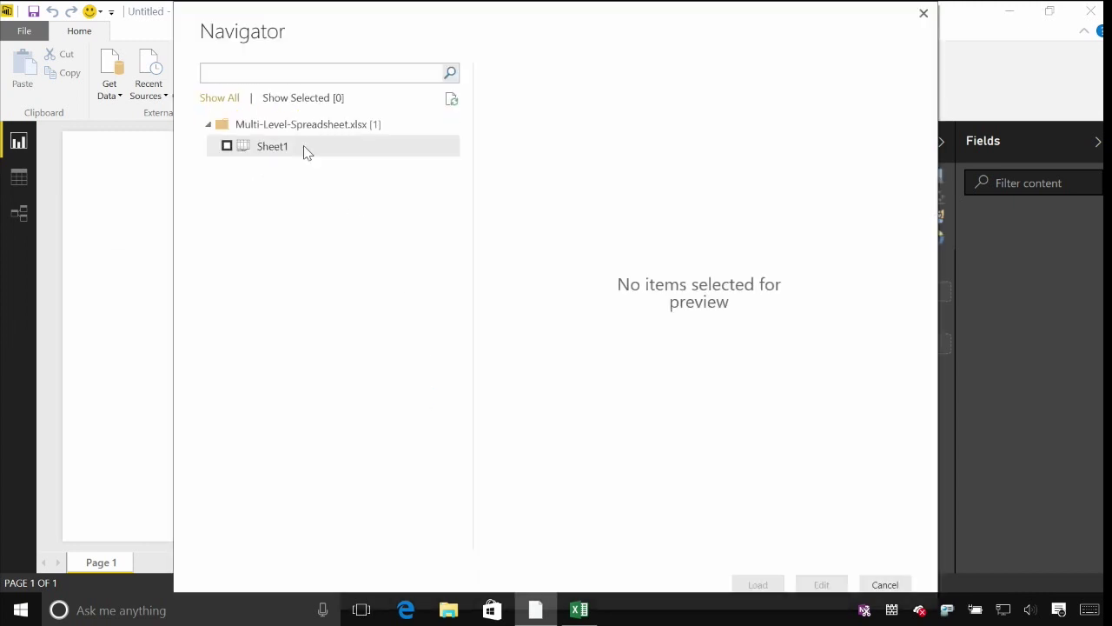
{"action": "left_click", "coordinate": [304, 148]}
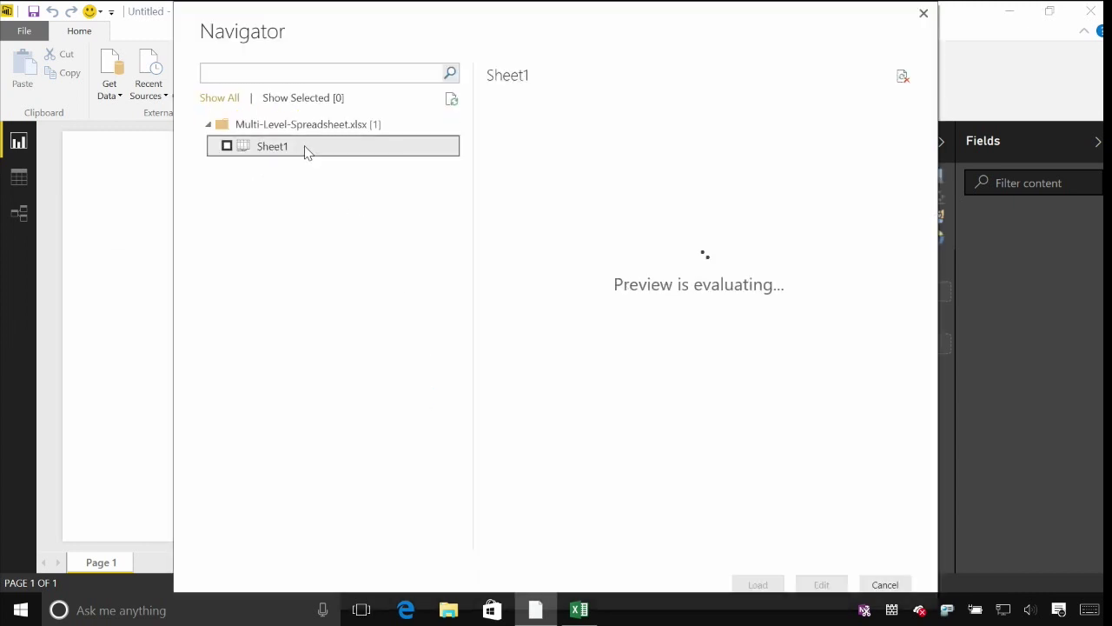
{"action": "left_click", "coordinate": [227, 146]}
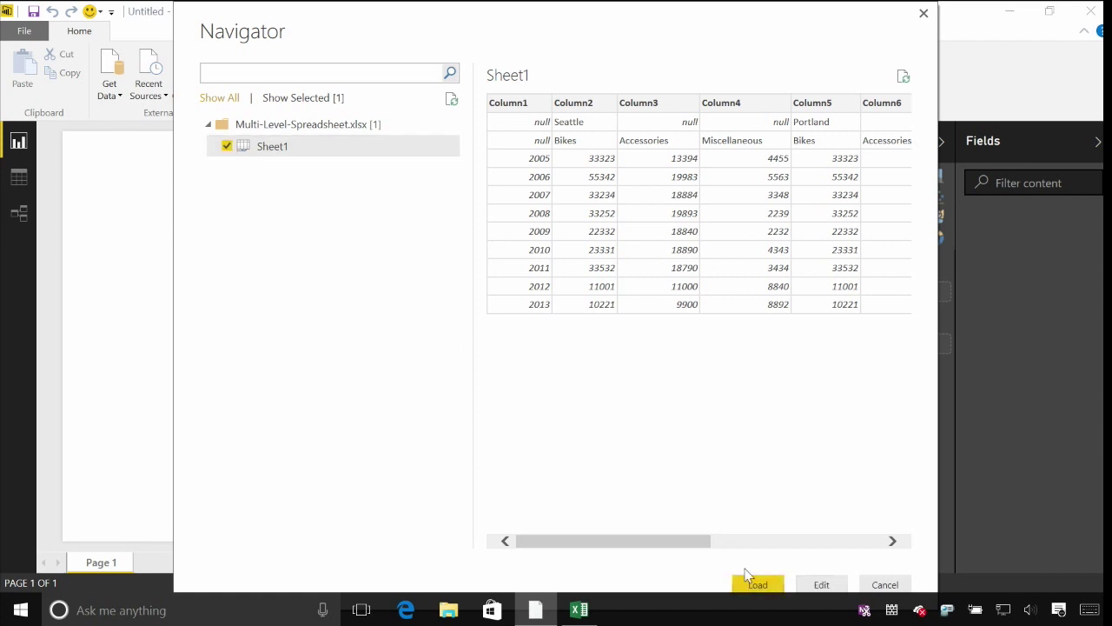
{"action": "left_click", "coordinate": [815, 585]}
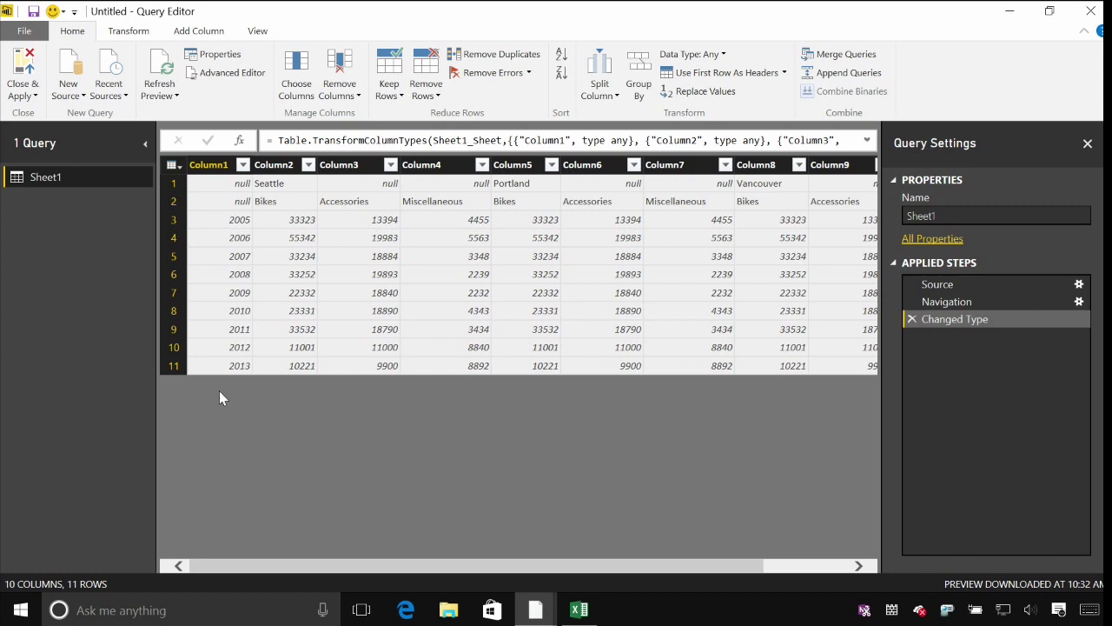
- Select Column1 of the Sheet1 query and bring up the Transform ribbon
{"action": "left_click", "coordinate": [227, 170]}
{"action": "left_click", "coordinate": [139, 33]}
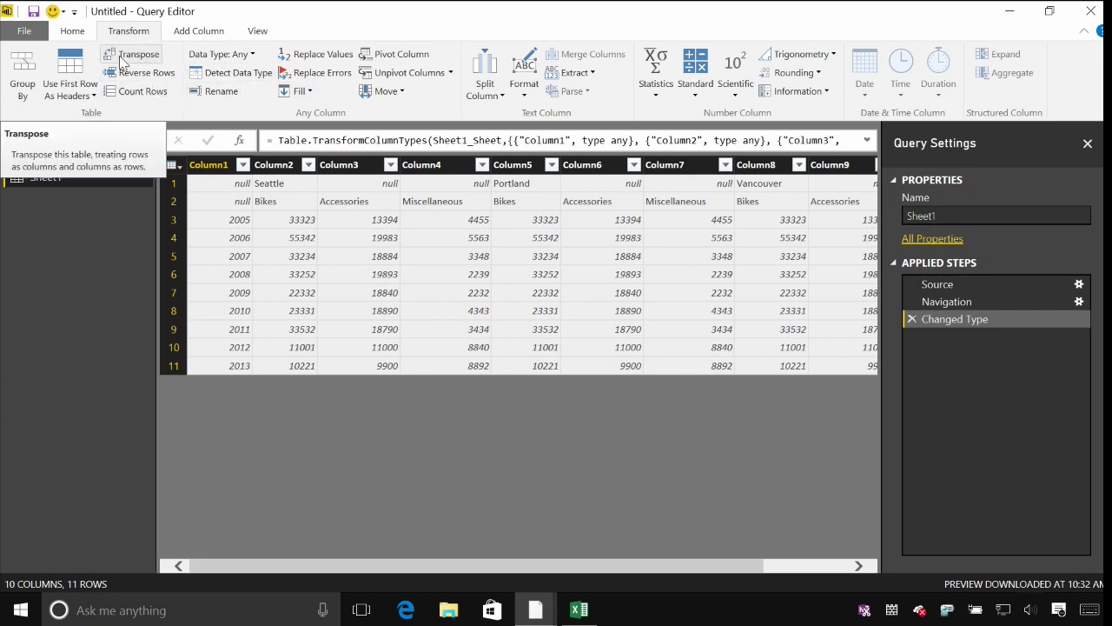
- Transpose the table and promote the first row of years 2005–2013 to headers
{"action": "left_click", "coordinate": [123, 57]}
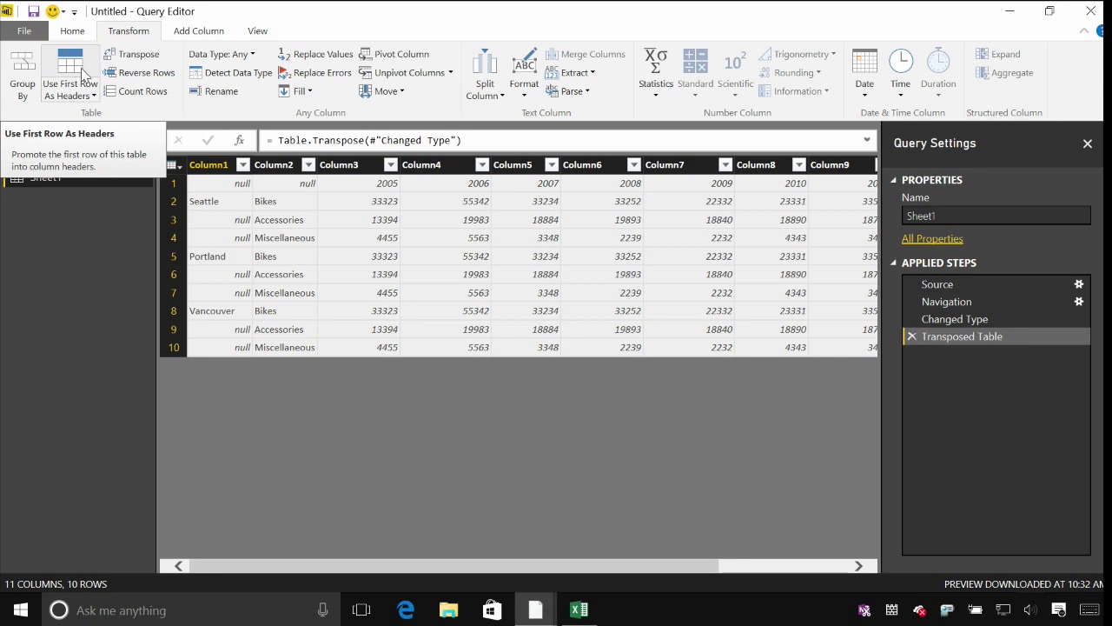
{"action": "left_click", "coordinate": [174, 165]}
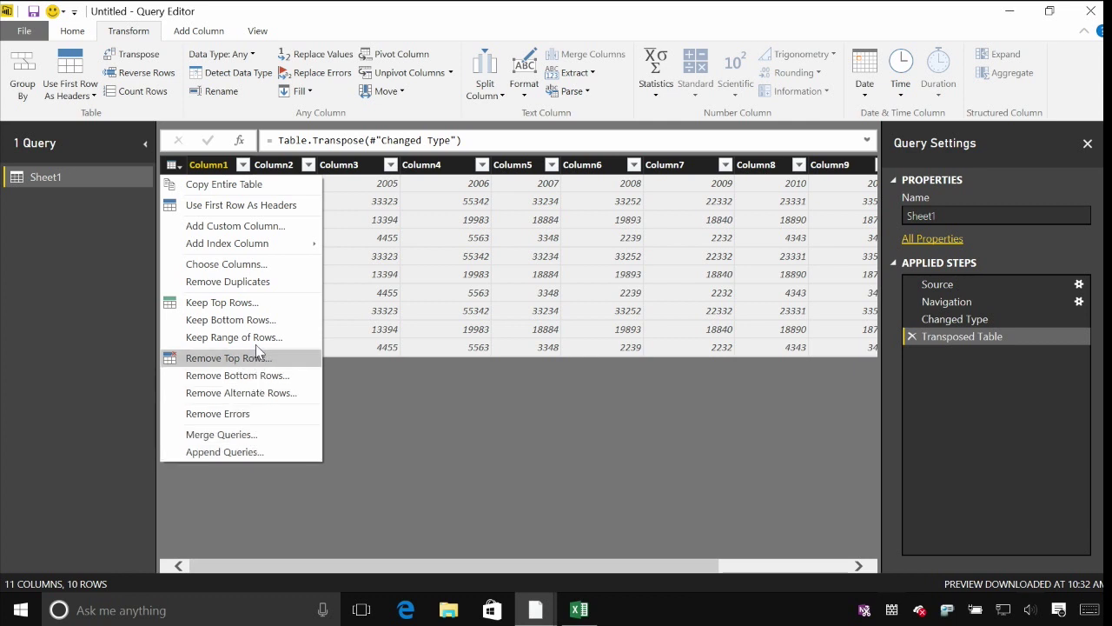
{"action": "left_click", "coordinate": [248, 208]}
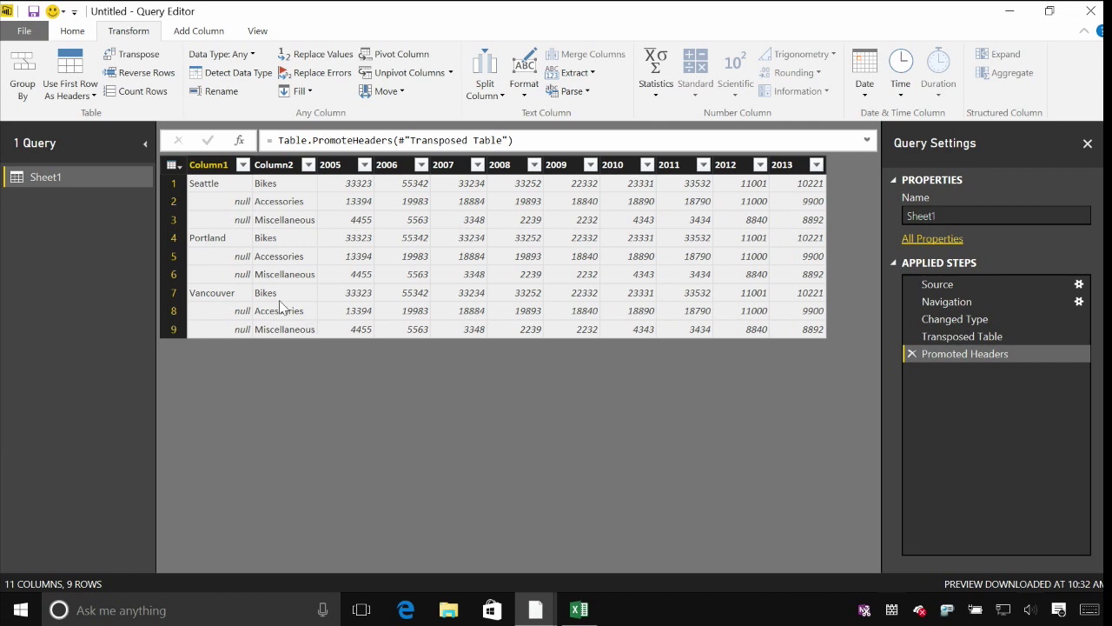
- Rename Column1 to 'City' and Column2 to 'Category'
{"action": "left_click", "coordinate": [348, 167]}
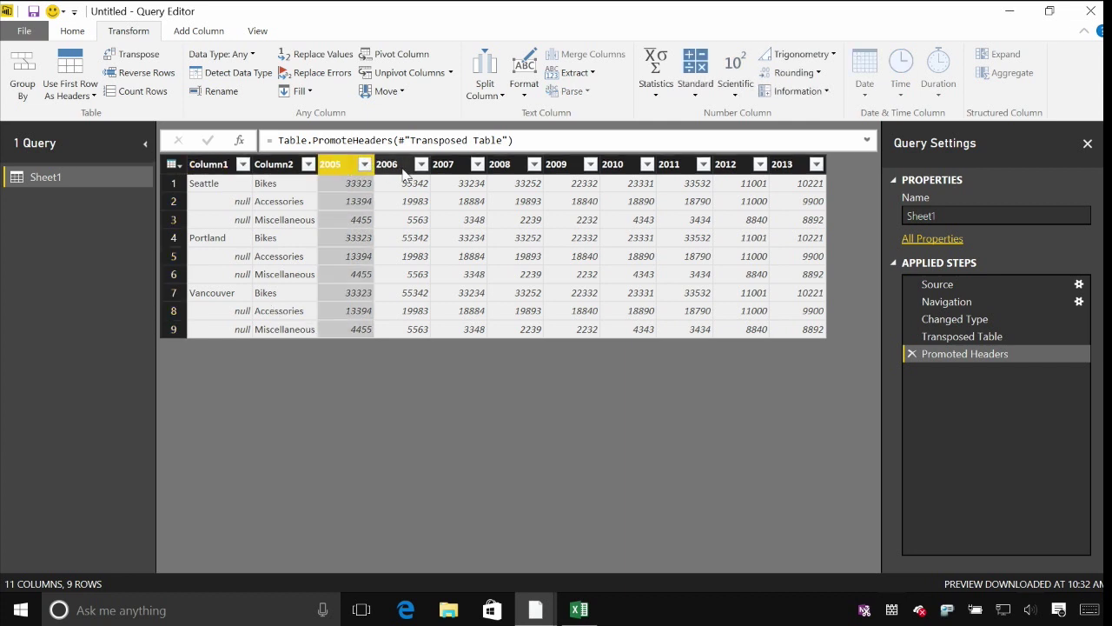
{"action": "left_click", "coordinate": [399, 165]}
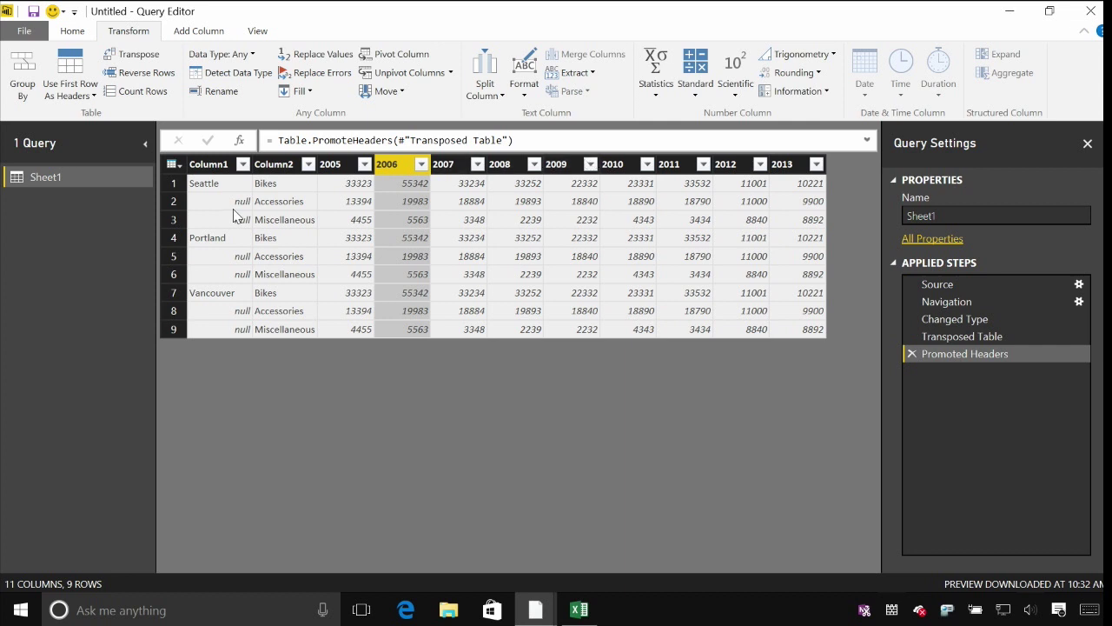
{"action": "left_click", "coordinate": [215, 167]}
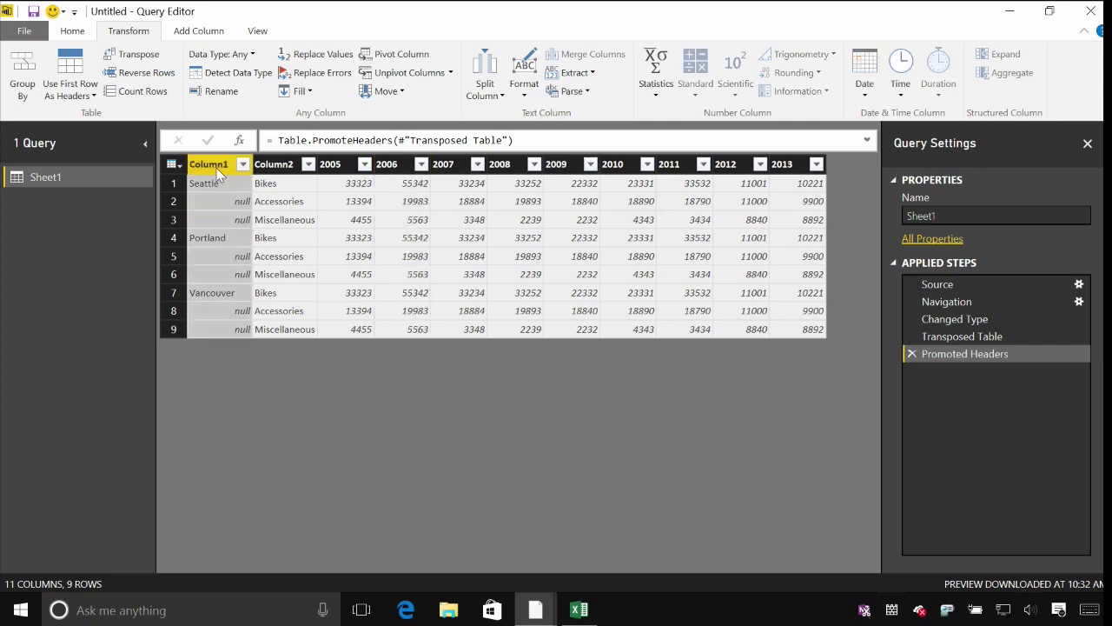
{"action": "double_click", "coordinate": [223, 166]}
{"action": "type", "text": "Cit"}
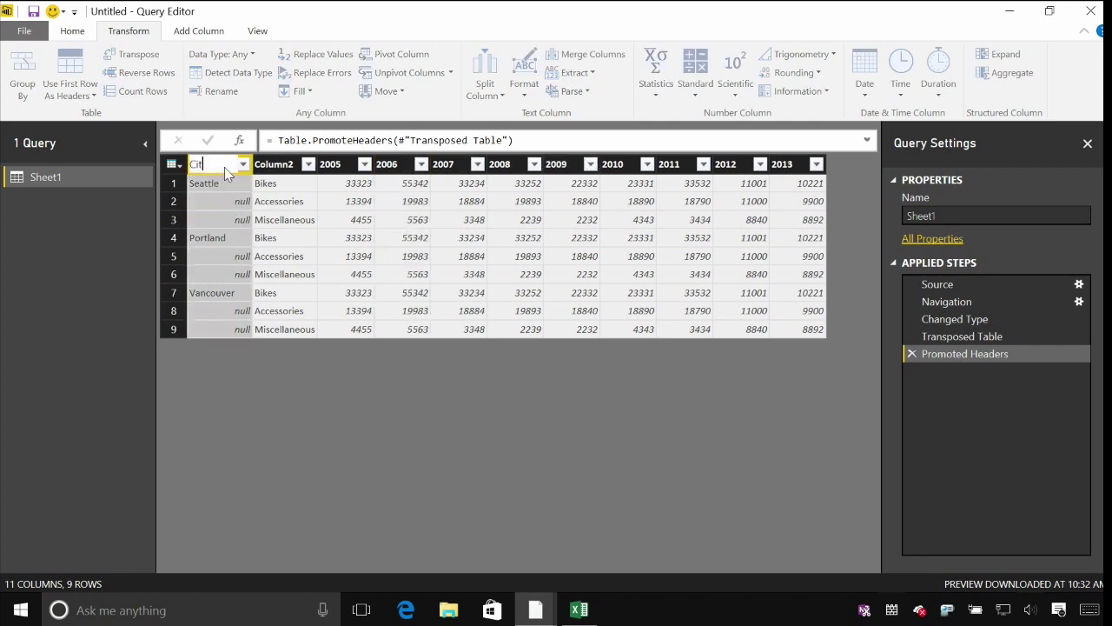
{"action": "type", "text": "y"}
{"action": "key", "text": "Return"}
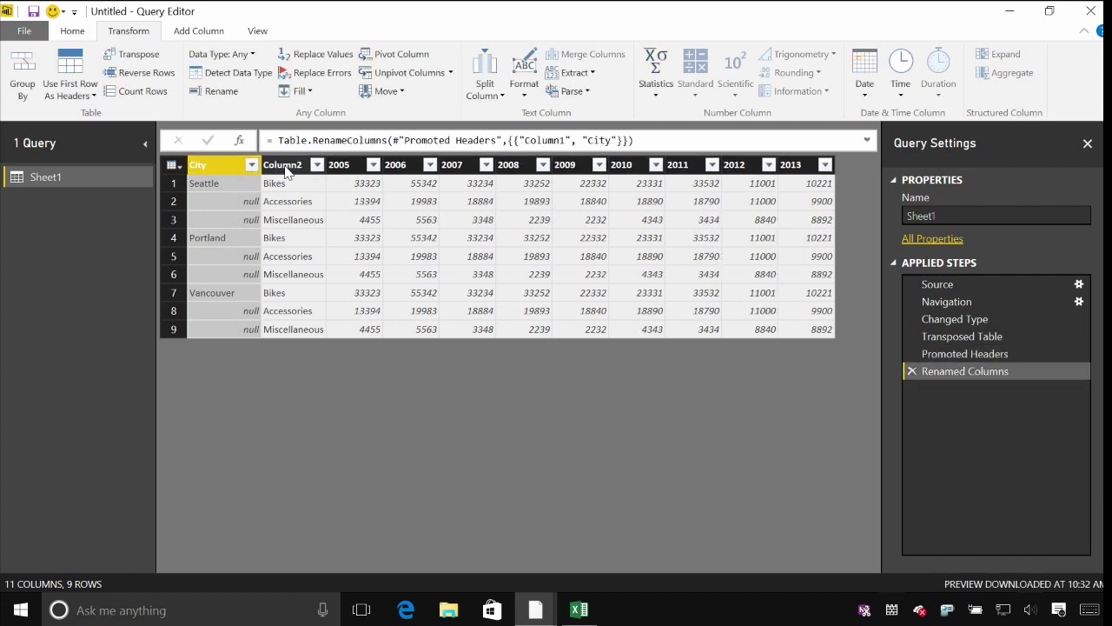
{"action": "double_click", "coordinate": [284, 165]}
{"action": "type", "text": "Category"}
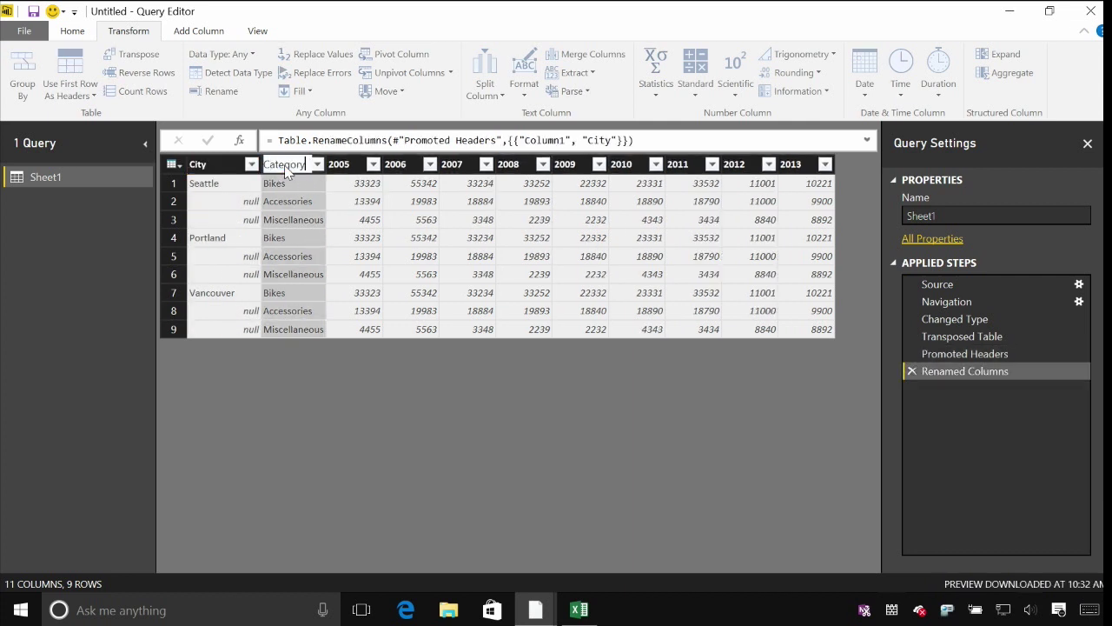
{"action": "key", "text": "Return"}
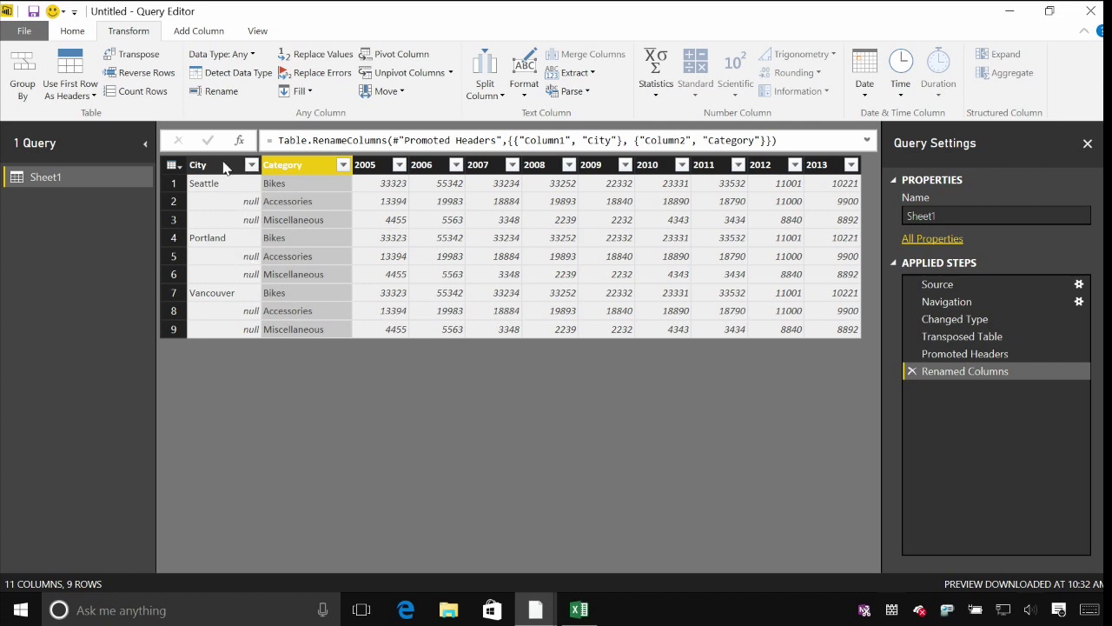
{"action": "left_click", "coordinate": [226, 165]}
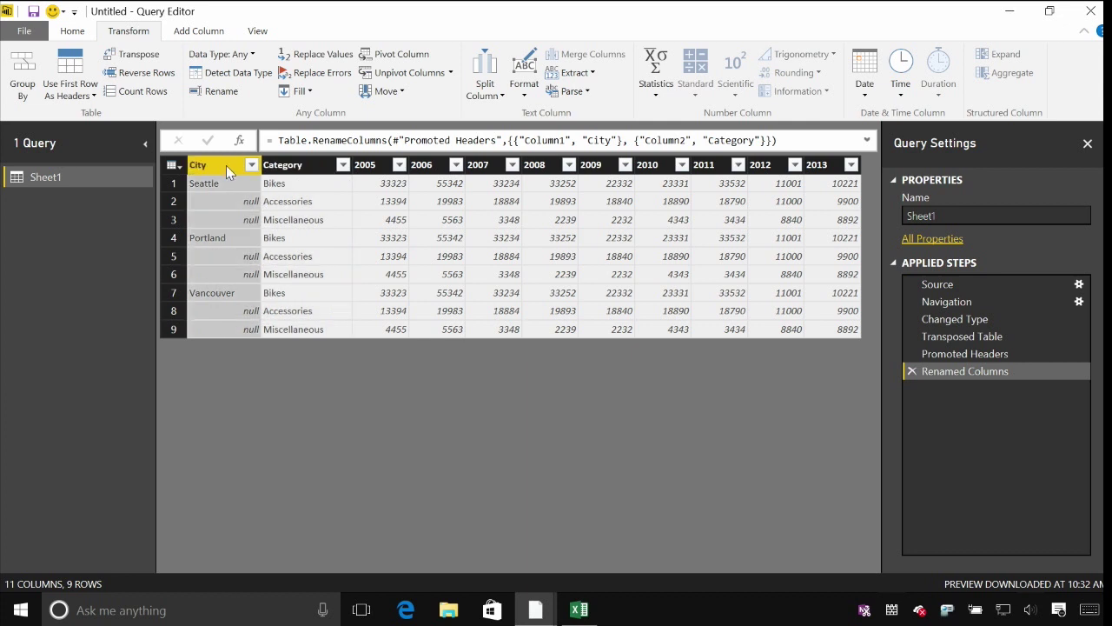
- Fill the City column down so blank cells show Seattle, Portland or Vancouver
{"action": "left_click", "coordinate": [311, 92]}
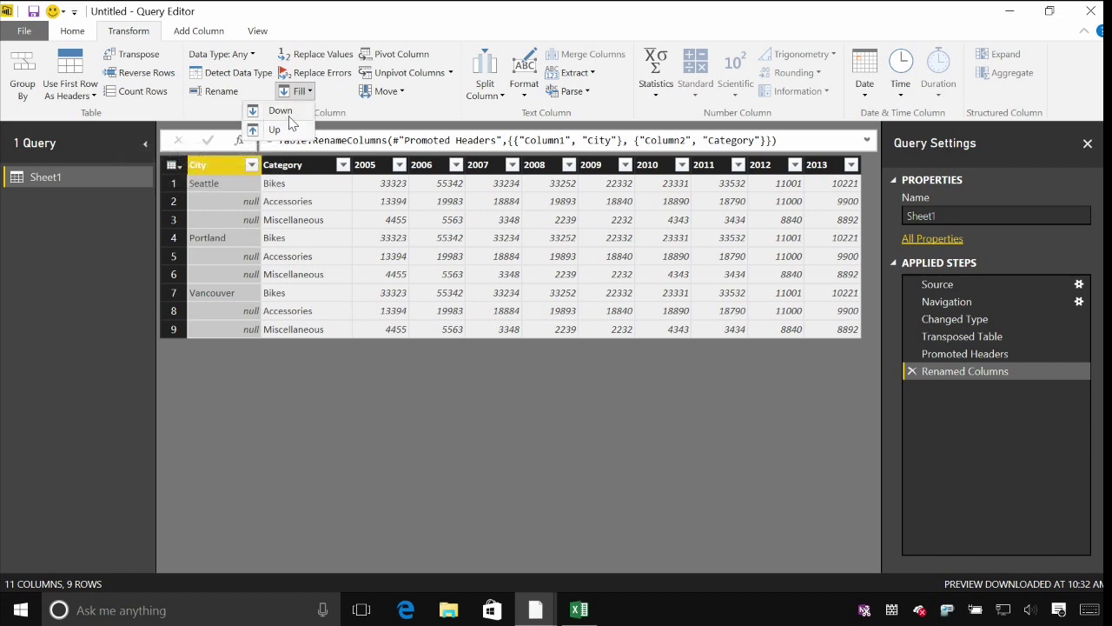
{"action": "left_click", "coordinate": [281, 111]}
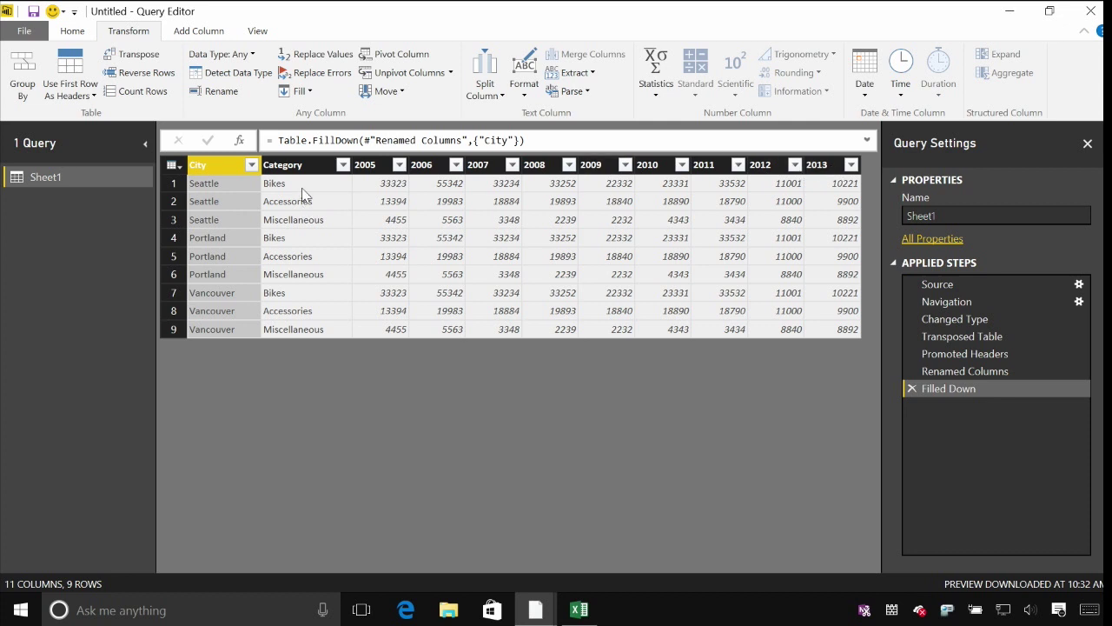
{"action": "left_click", "coordinate": [383, 165]}
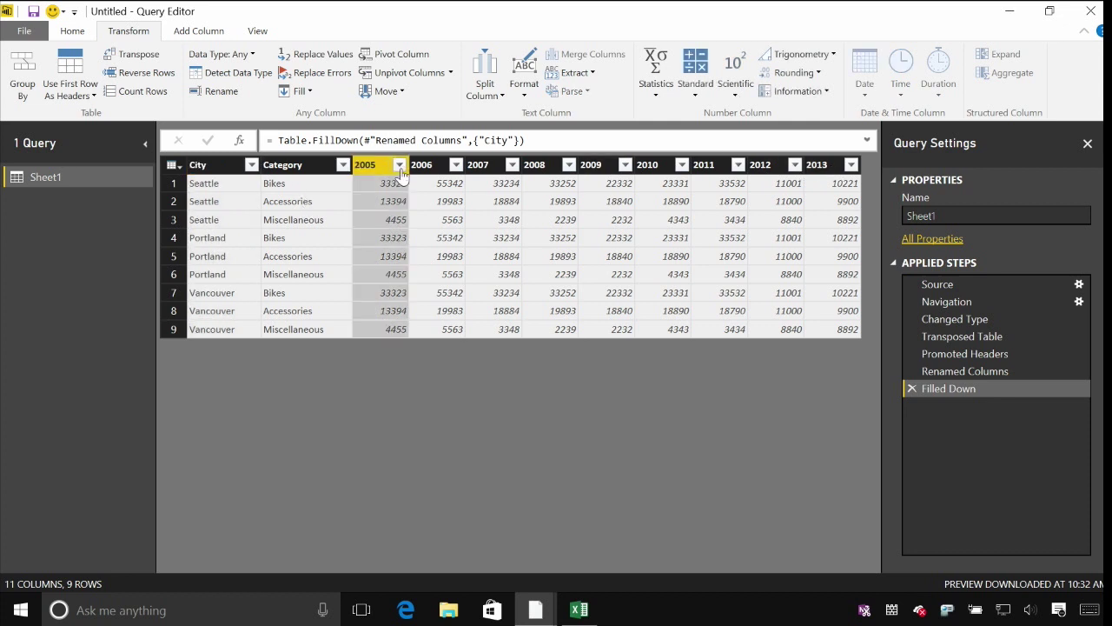
- Unpivot the 2005–2013 columns into Attribute and Value pairs, giving 81 rows
{"action": "left_click", "coordinate": [836, 165], "text": "shift"}
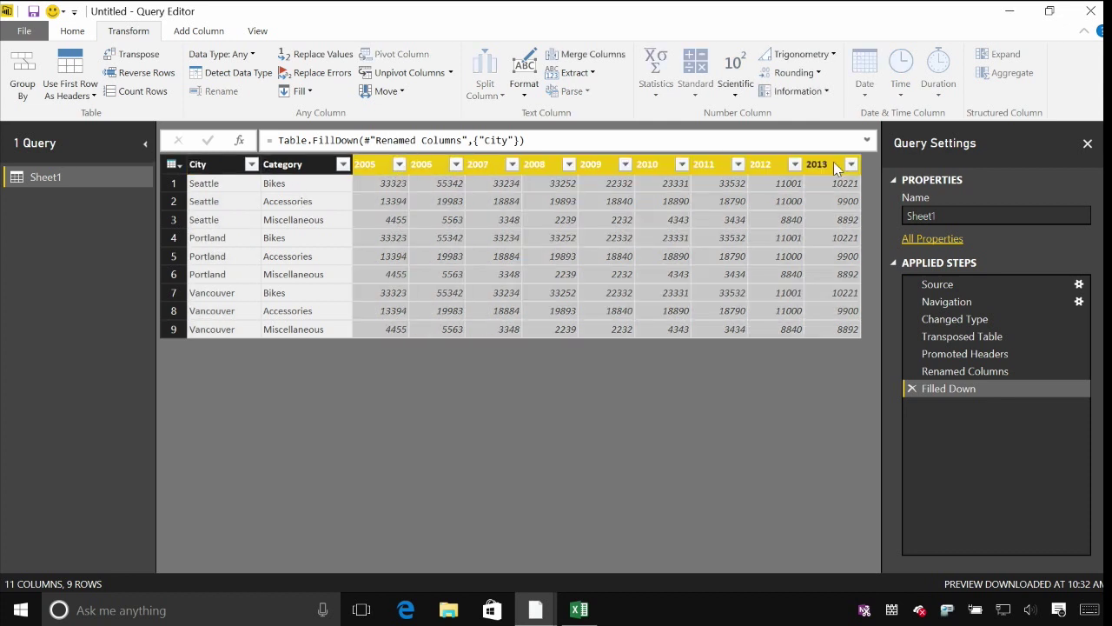
{"action": "left_click", "coordinate": [395, 75]}
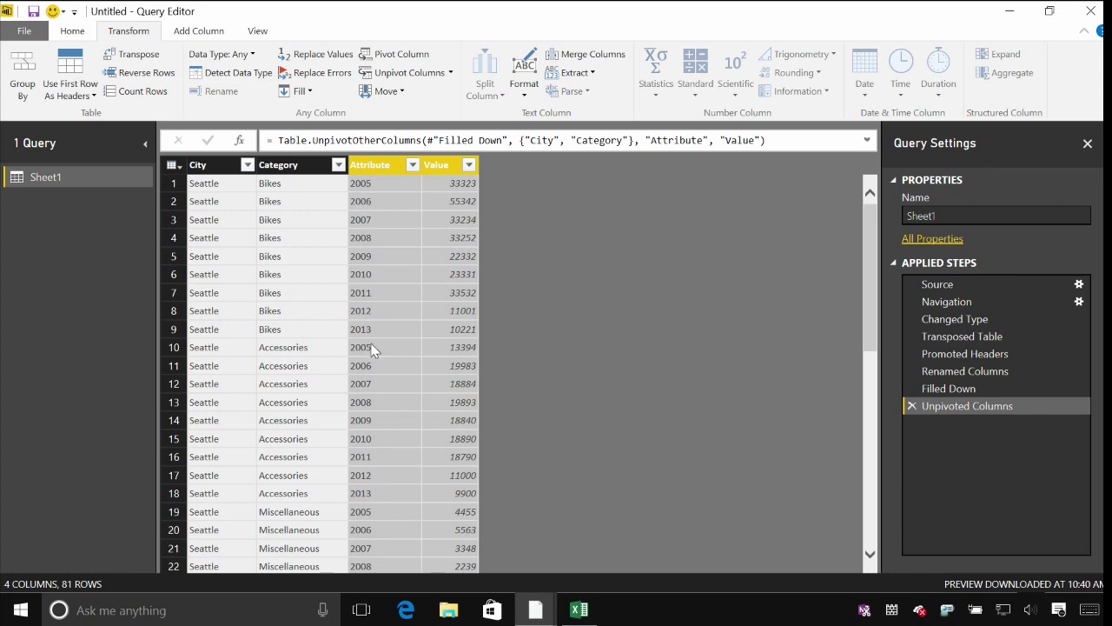
{"action": "left_click", "coordinate": [379, 174], "text": "ctrl"}
{"action": "left_click", "coordinate": [380, 174], "text": "ctrl"}
{"action": "left_click", "coordinate": [380, 166], "text": "ctrl"}
- Rename the Attribute column to 'Year'
{"action": "double_click", "coordinate": [382, 167]}
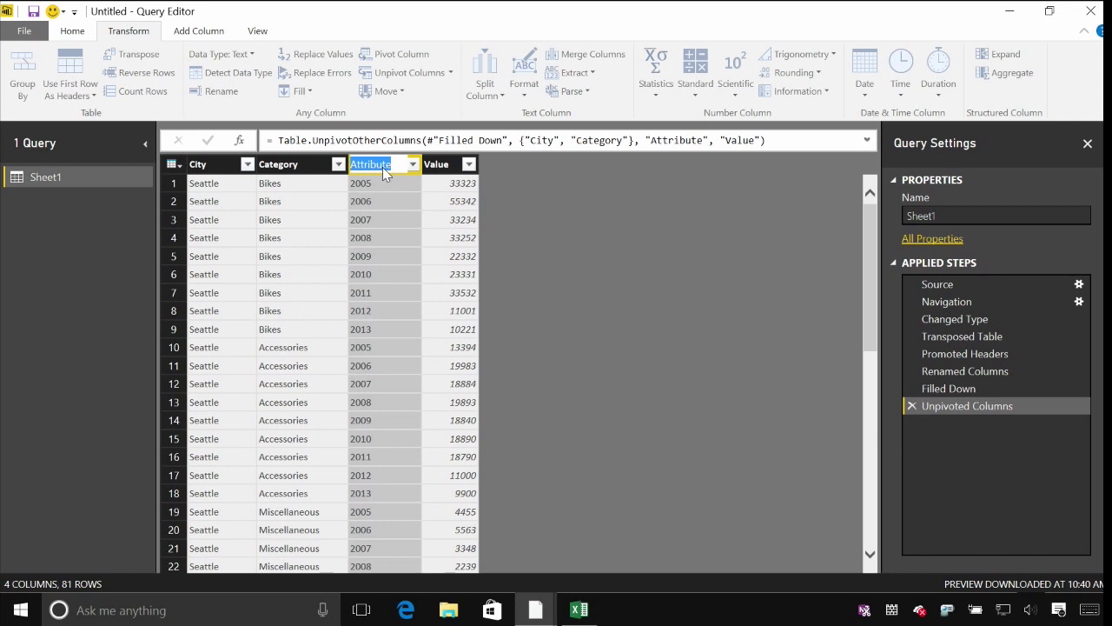
{"action": "type", "text": "Year"}
{"action": "key", "text": "Return"}
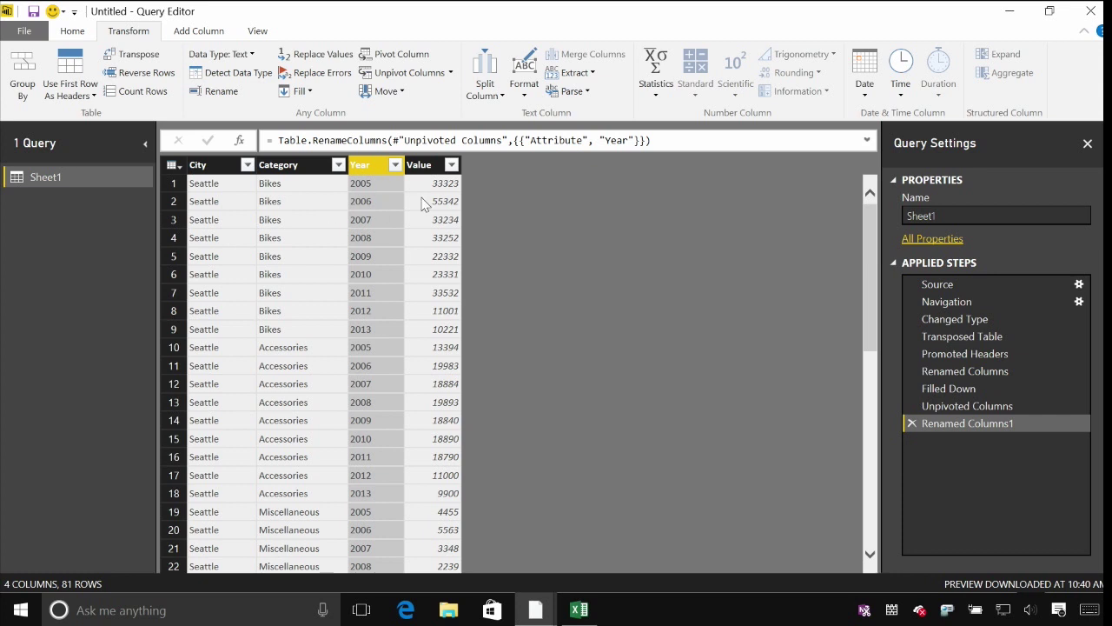
- Set the Value column to Whole Number and apply the query changes
{"action": "left_click", "coordinate": [445, 165]}
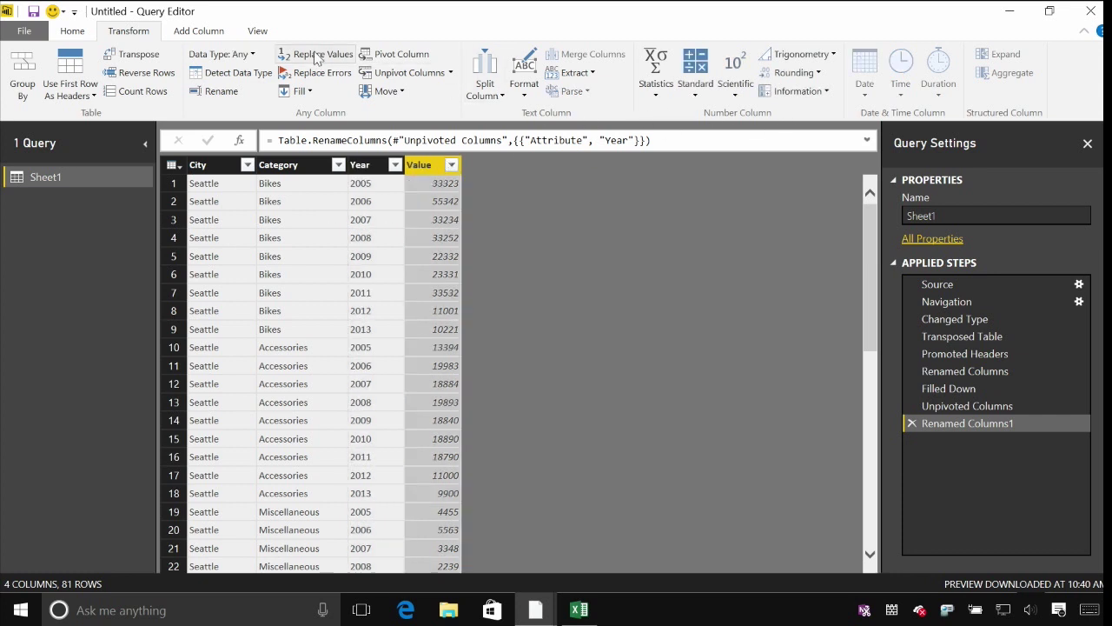
{"action": "left_click", "coordinate": [75, 32]}
{"action": "left_click", "coordinate": [694, 54]}
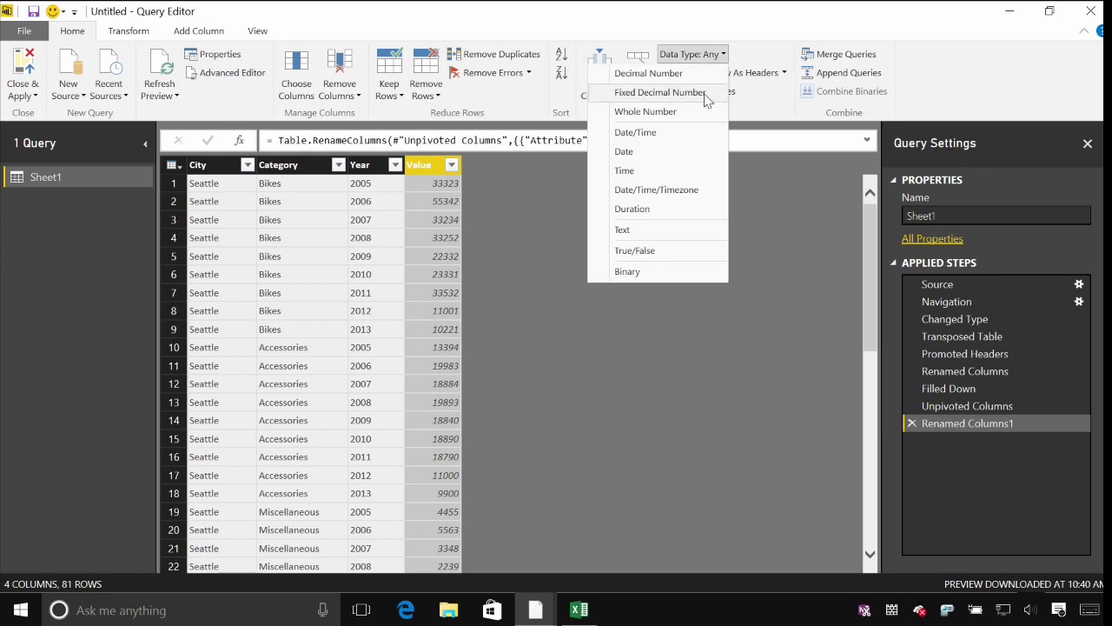
{"action": "left_click", "coordinate": [700, 113]}
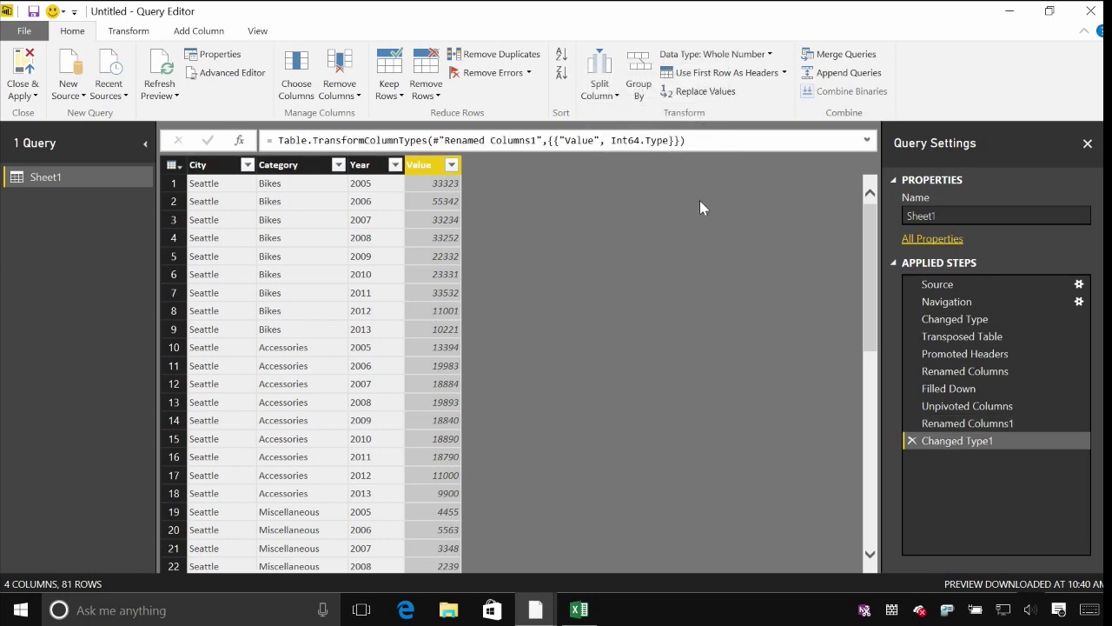
{"action": "left_click", "coordinate": [30, 72]}
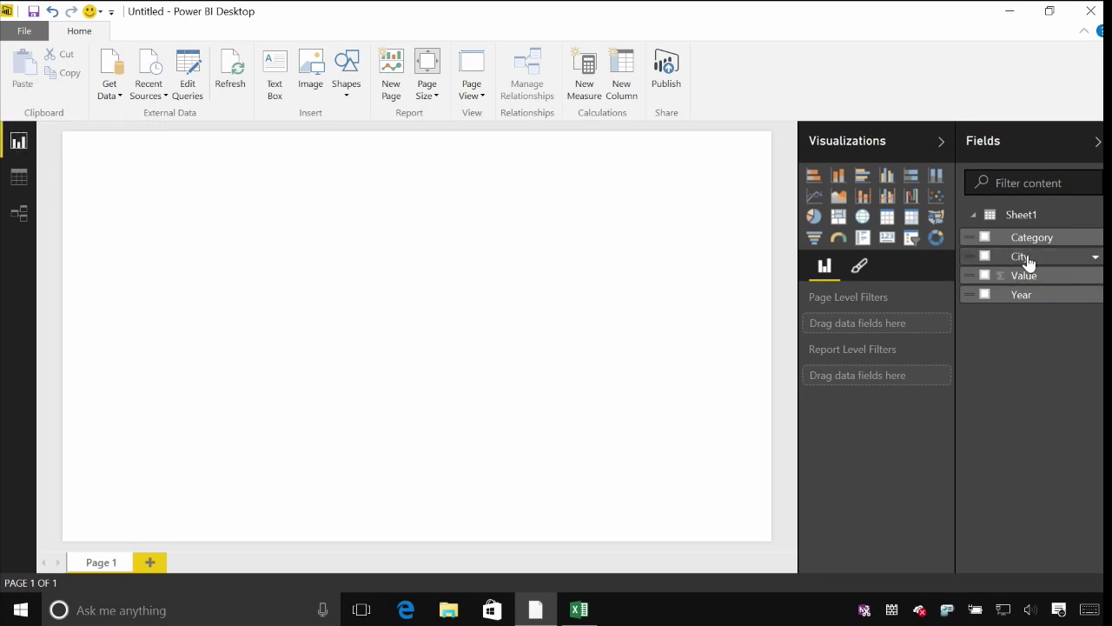
- Add a line chart with Year on the axis and Value as its values
{"action": "left_click", "coordinate": [814, 195]}
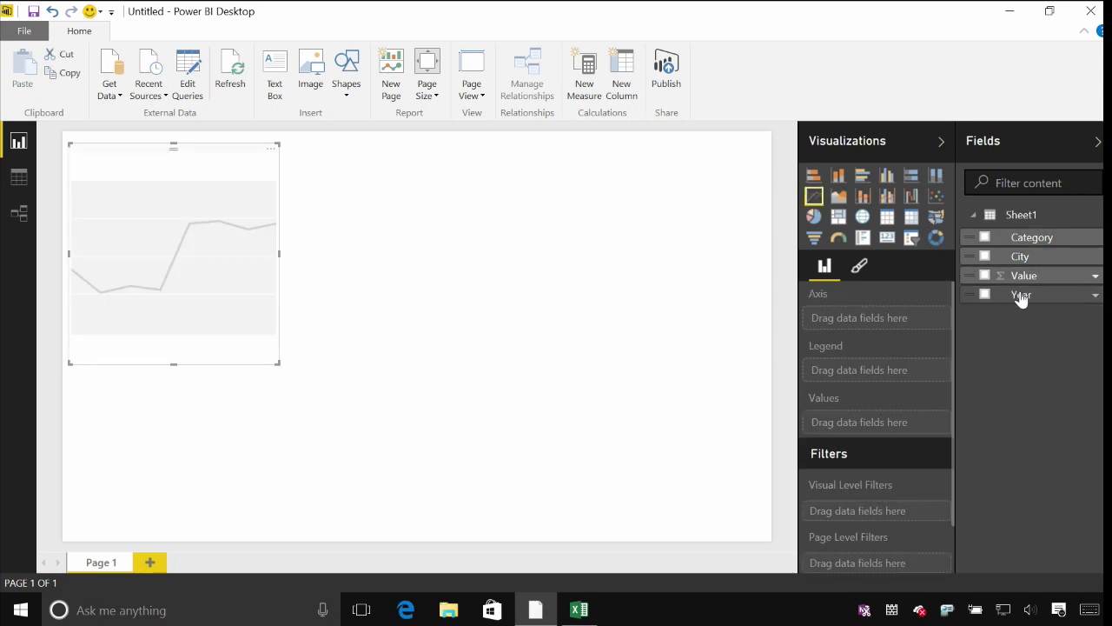
{"action": "left_click_drag", "start_coordinate": [1021, 298], "coordinate": [869, 318]}
{"action": "left_click_drag", "start_coordinate": [1023, 278], "coordinate": [885, 428]}
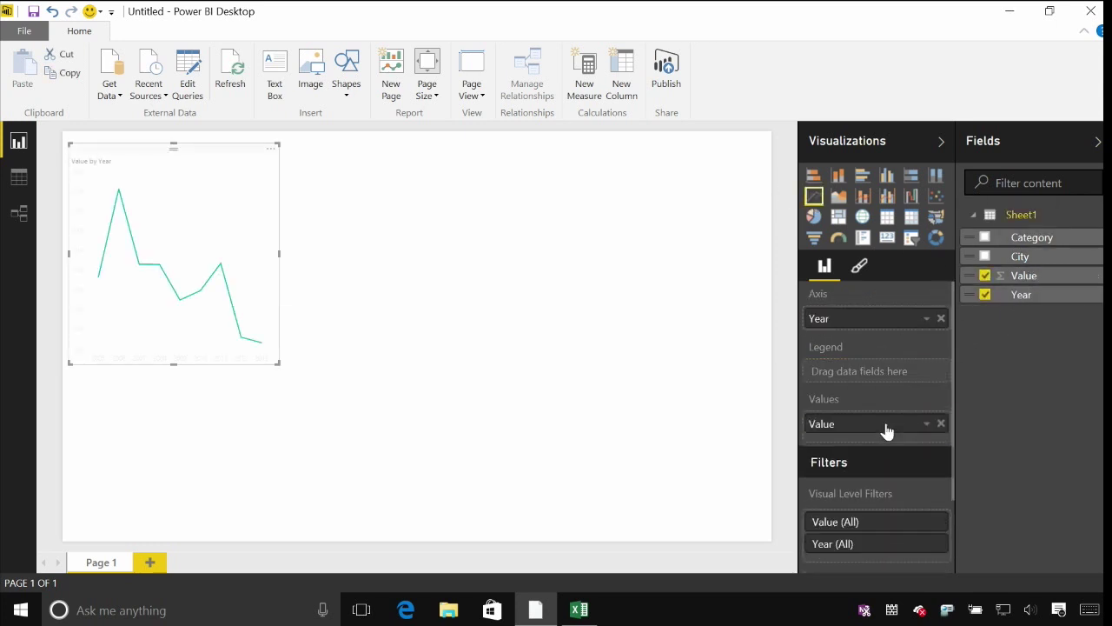
{"action": "left_click", "coordinate": [865, 223]}
{"action": "mouse_move", "coordinate": [1026, 257]}
{"action": "left_mouse_down"}
{"action": "mouse_move", "coordinate": [918, 318]}
{"action": "mouse_move", "coordinate": [1034, 261]}
{"action": "left_mouse_up"}
{"action": "left_click", "coordinate": [813, 196]}
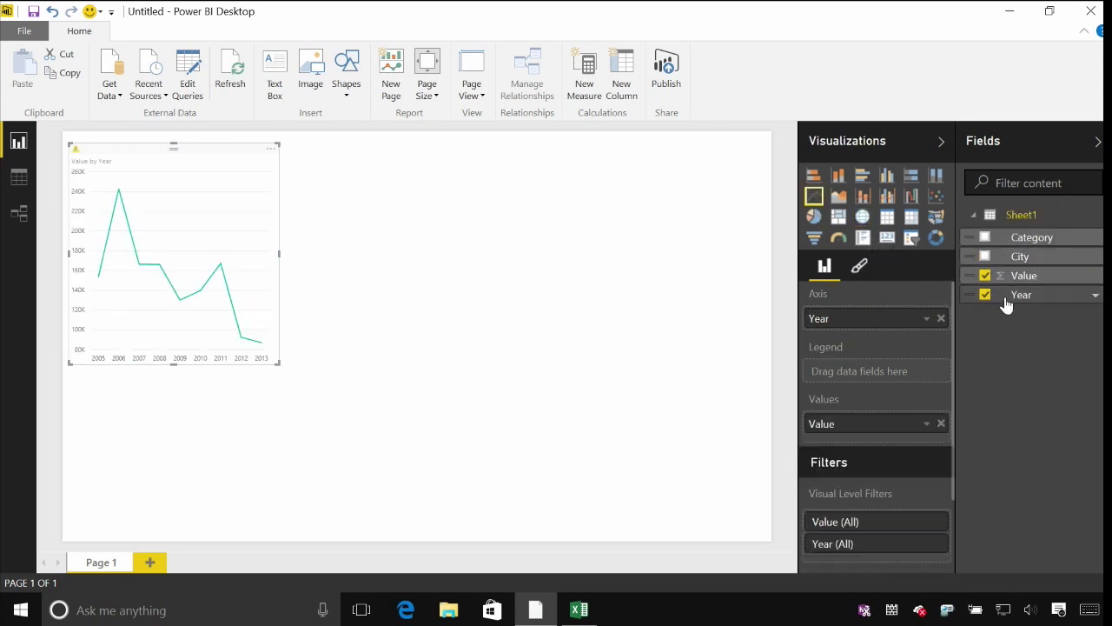
{"action": "left_click", "coordinate": [784, 227]}
- Add a map with City as location and Value as size, placed beside the line chart
{"action": "left_click", "coordinate": [862, 216]}
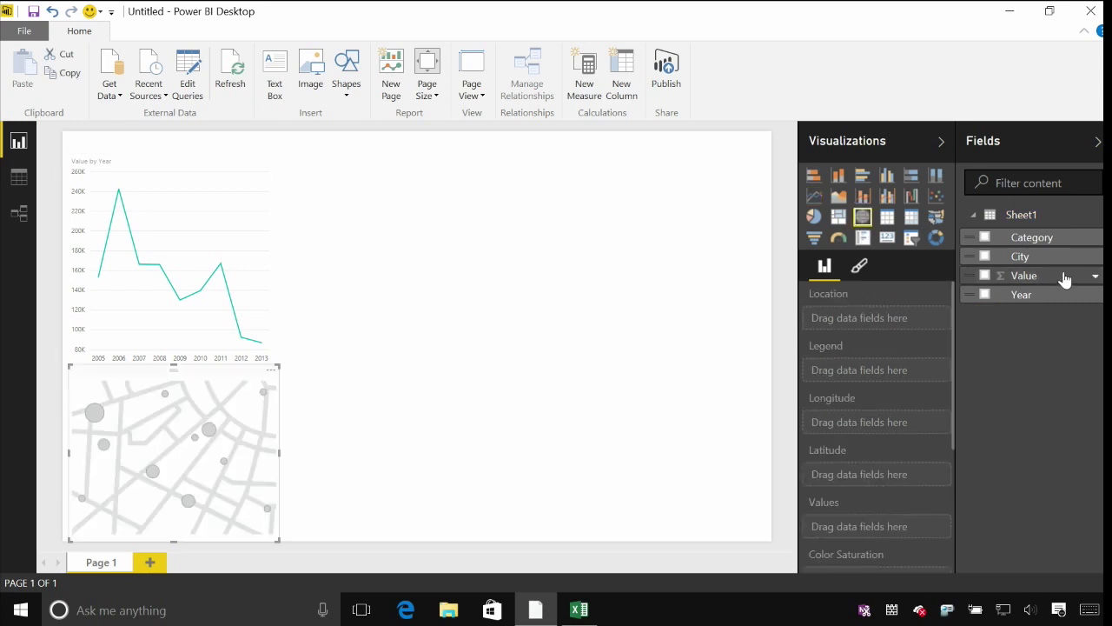
{"action": "left_click_drag", "start_coordinate": [1027, 258], "coordinate": [923, 316]}
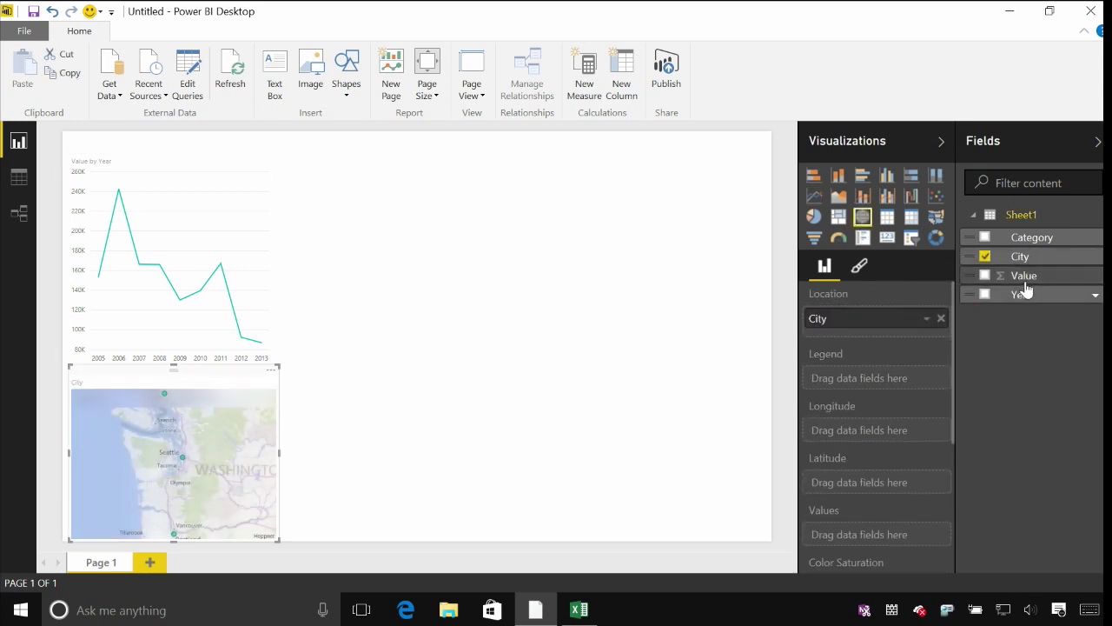
{"action": "left_click_drag", "start_coordinate": [1025, 289], "coordinate": [894, 536]}
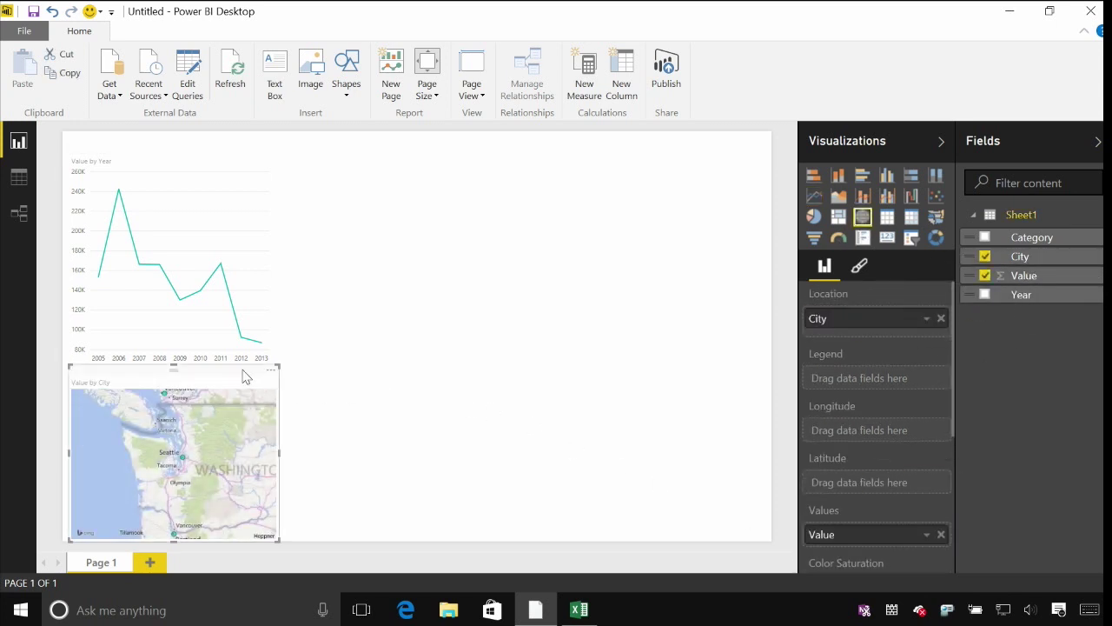
{"action": "left_click_drag", "start_coordinate": [243, 376], "coordinate": [519, 181]}
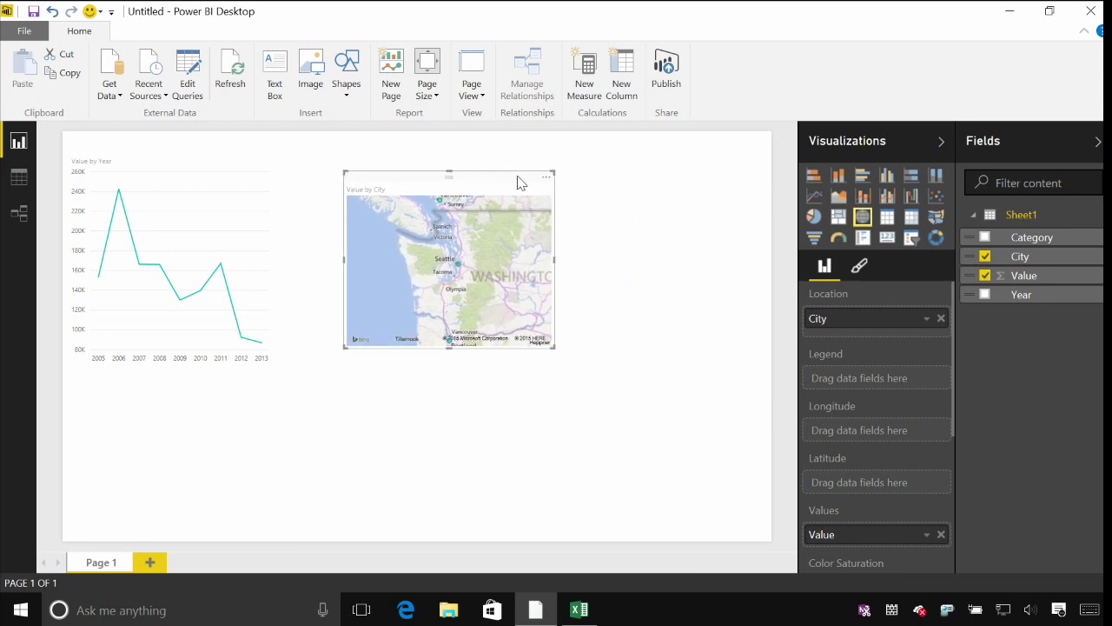